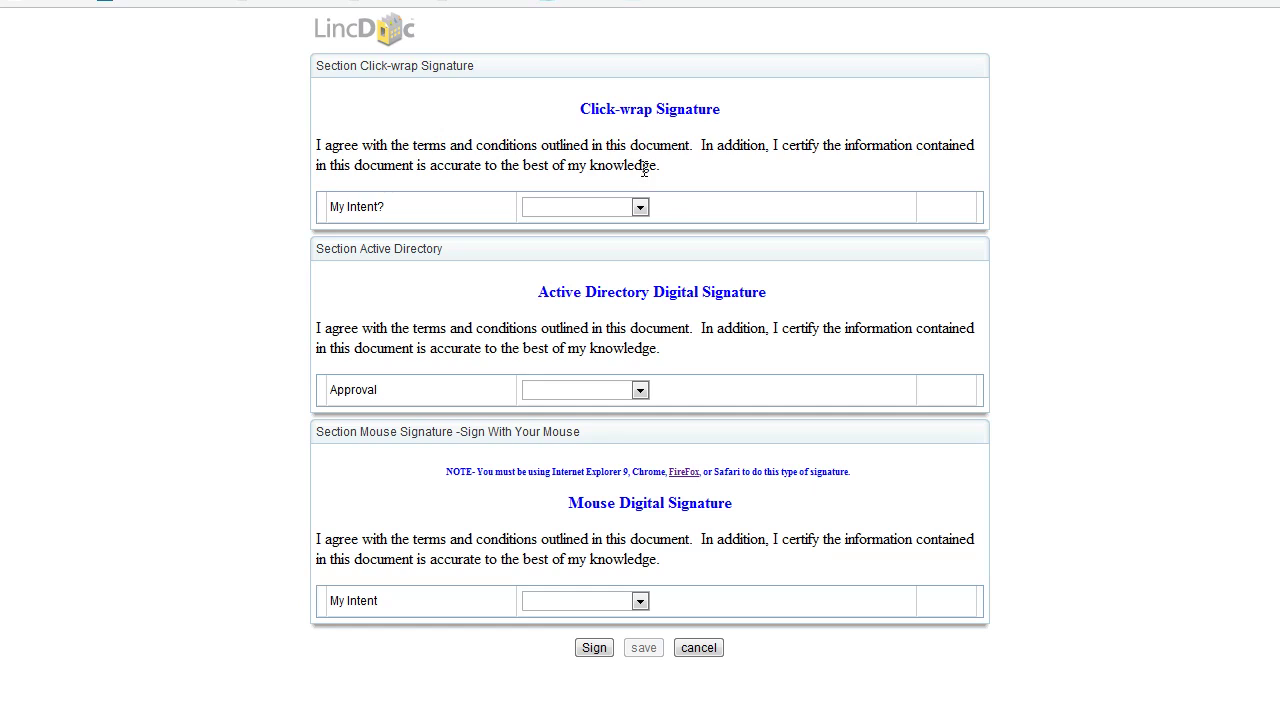
- Set the click-wrap My Intent dropdown to Approve and Sign
left_click(641, 207)
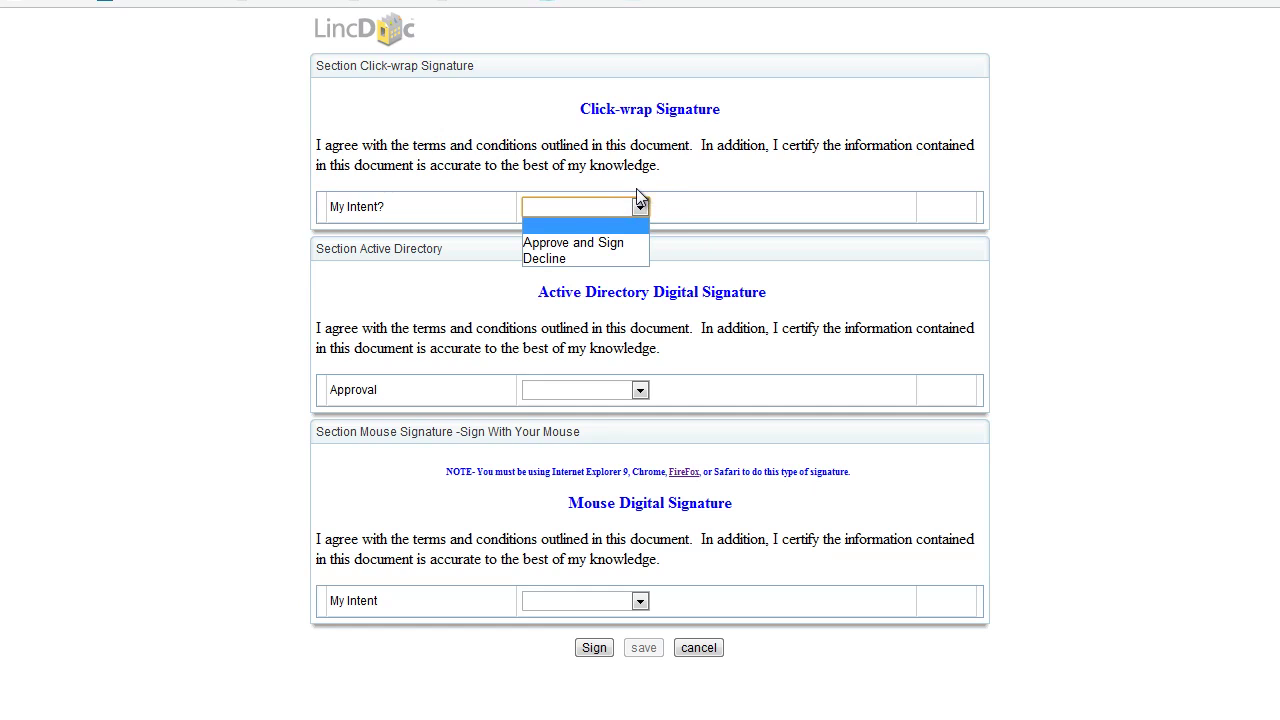
left_click(620, 246)
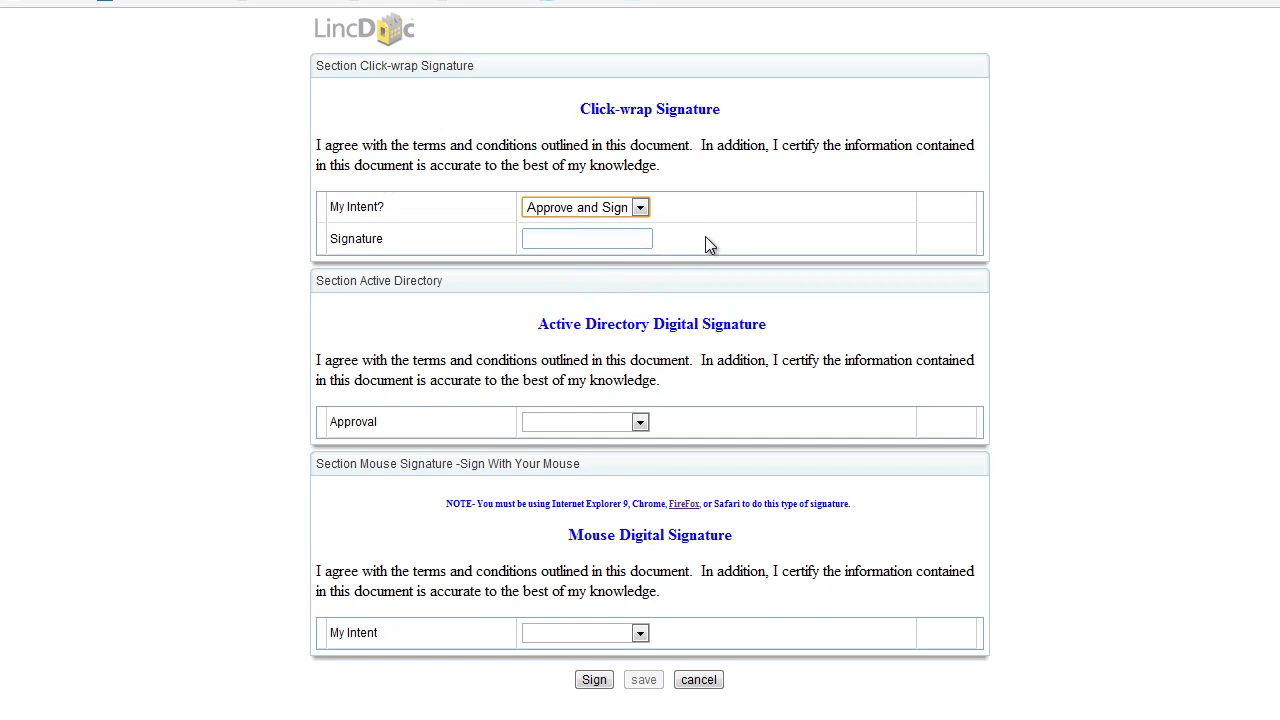
left_click(706, 240)
- Type the signer's full name into the click-wrap Signature field
left_click(627, 238)
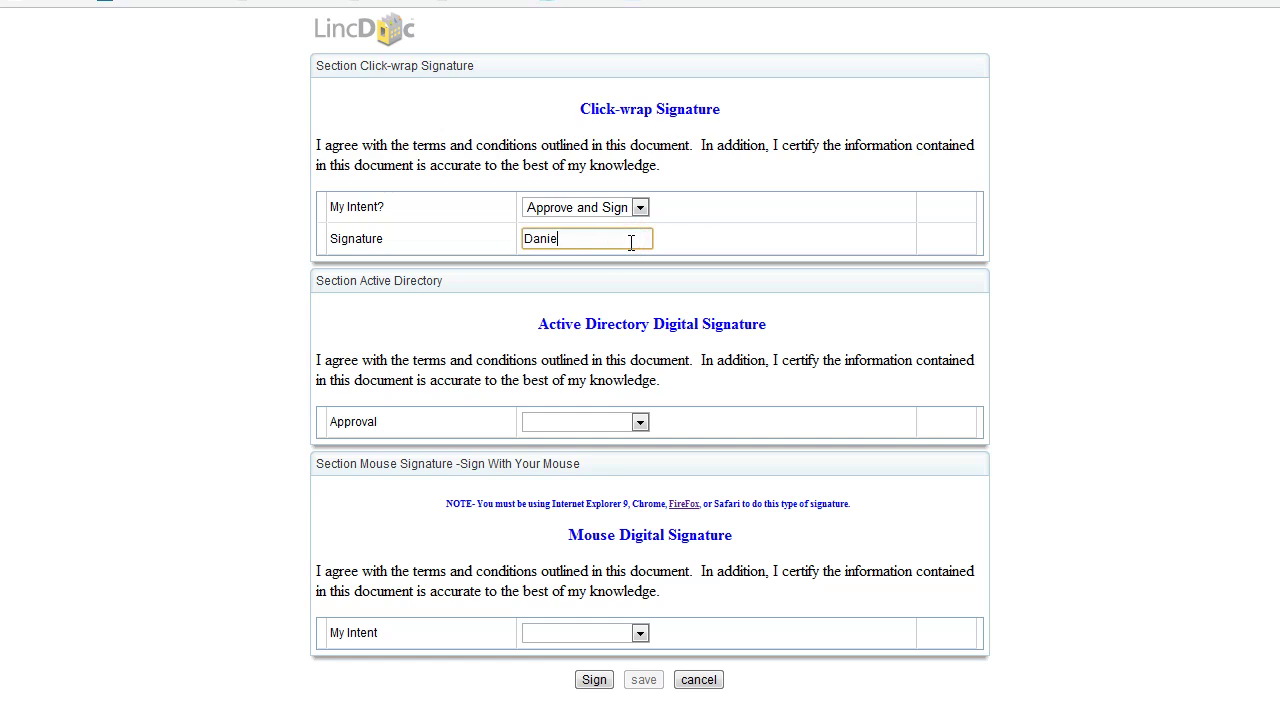
left_click_drag(578, 322, 660, 362)
left_click(640, 391)
- Set the Active Directory Approval dropdown to Approve and Sign
left_click(640, 421)
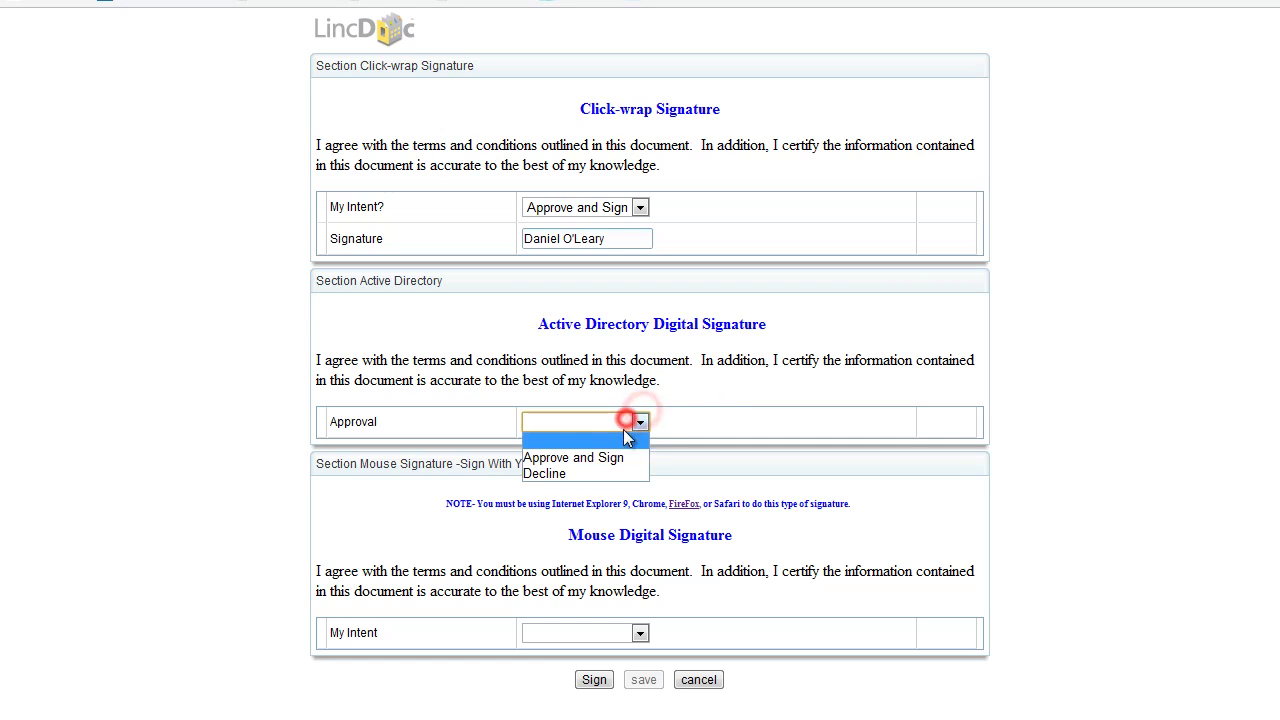
left_click(606, 457)
left_click_drag(600, 592, 586, 560)
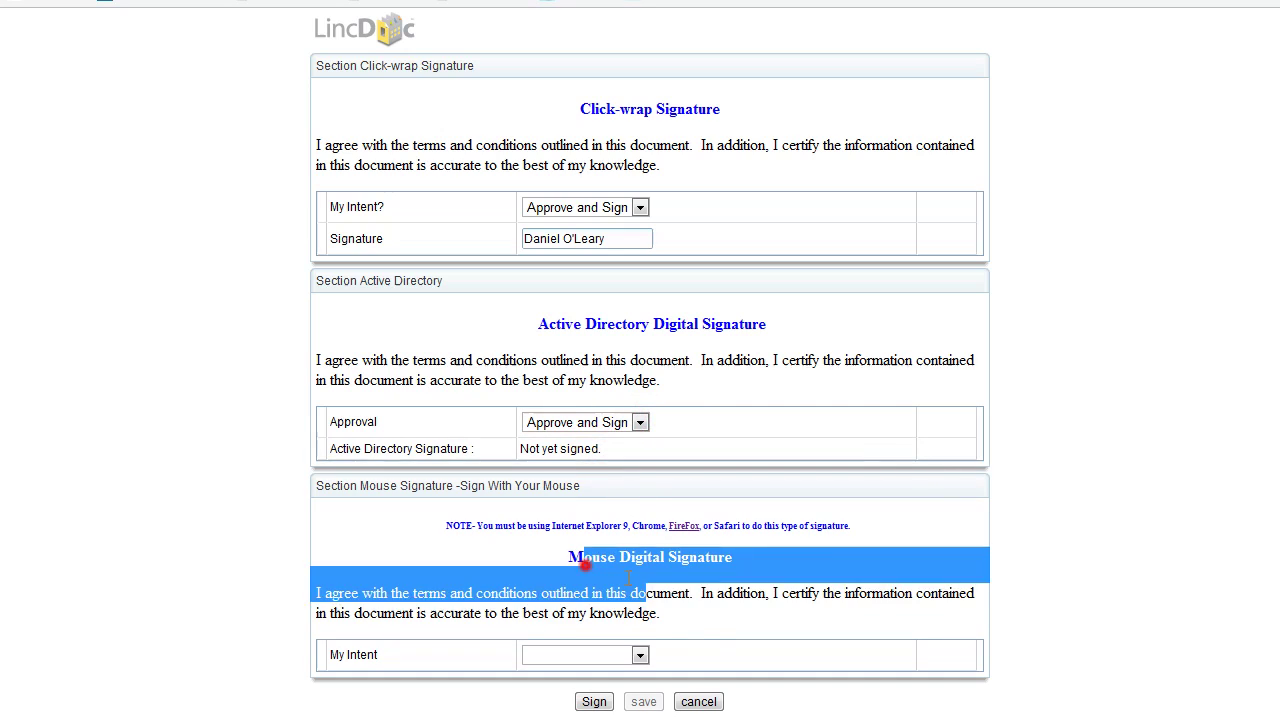
left_click(704, 629)
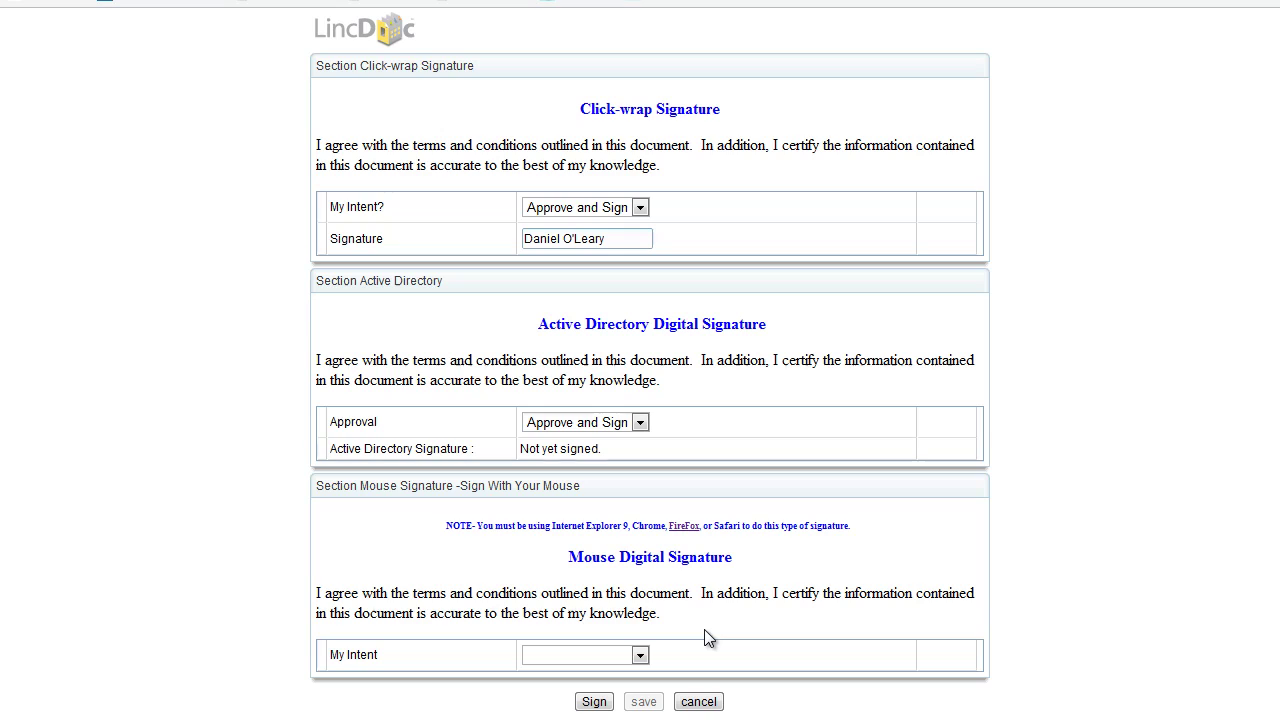
- Set the Mouse Signature intent to Approve and Sign and submit the form to generate the PDF
left_click(557, 654)
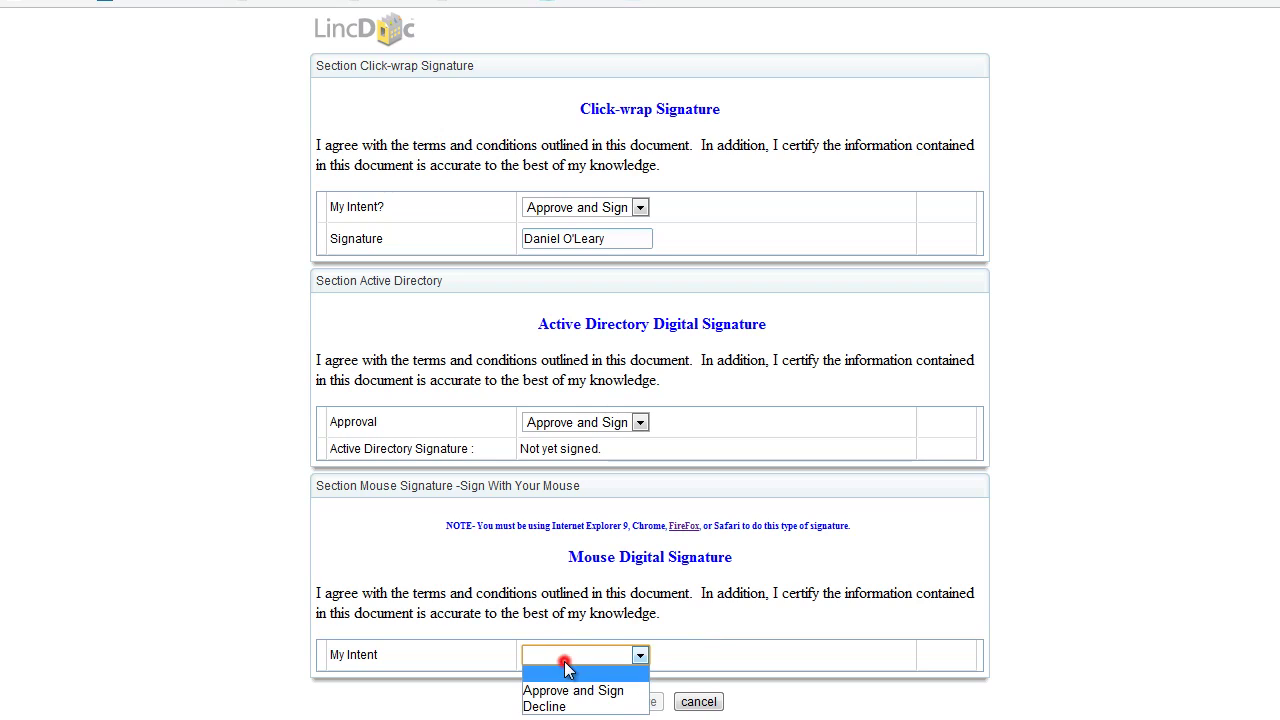
left_click(557, 689)
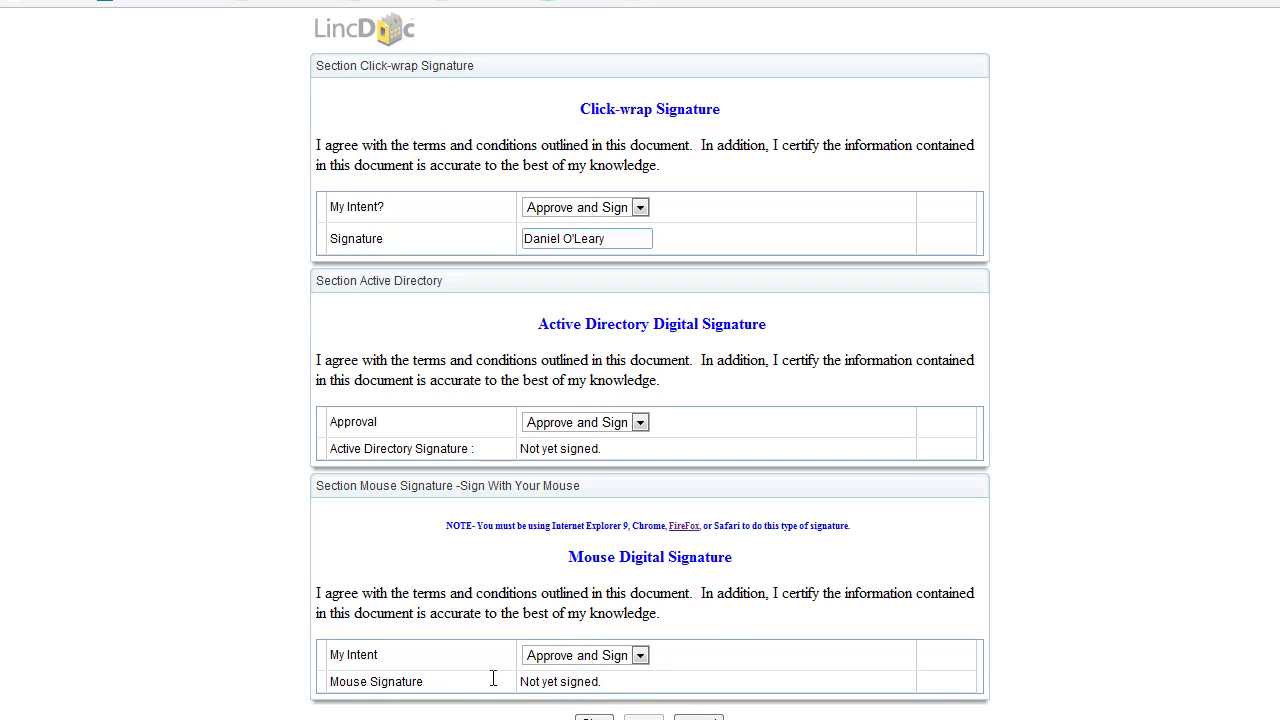
left_click(607, 717)
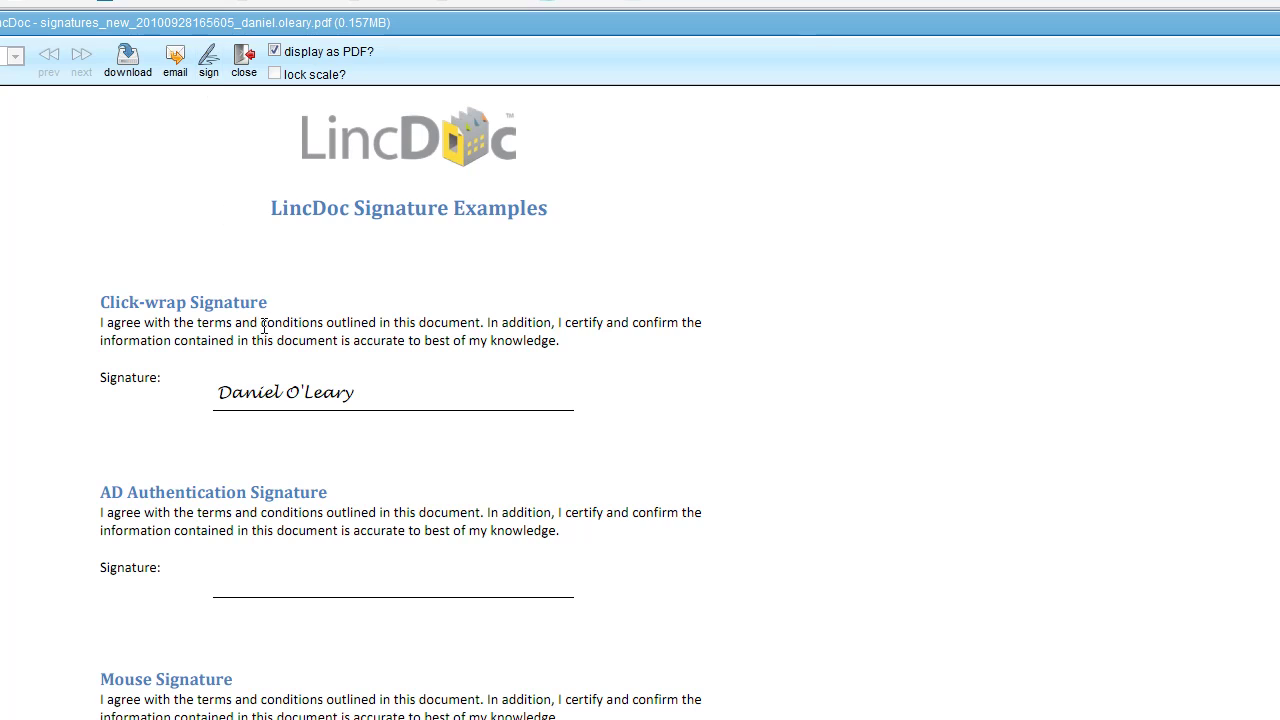
- Sign the AD Authentication field with the Active Directory Signature signer, confirming with the account password
left_click(203, 60)
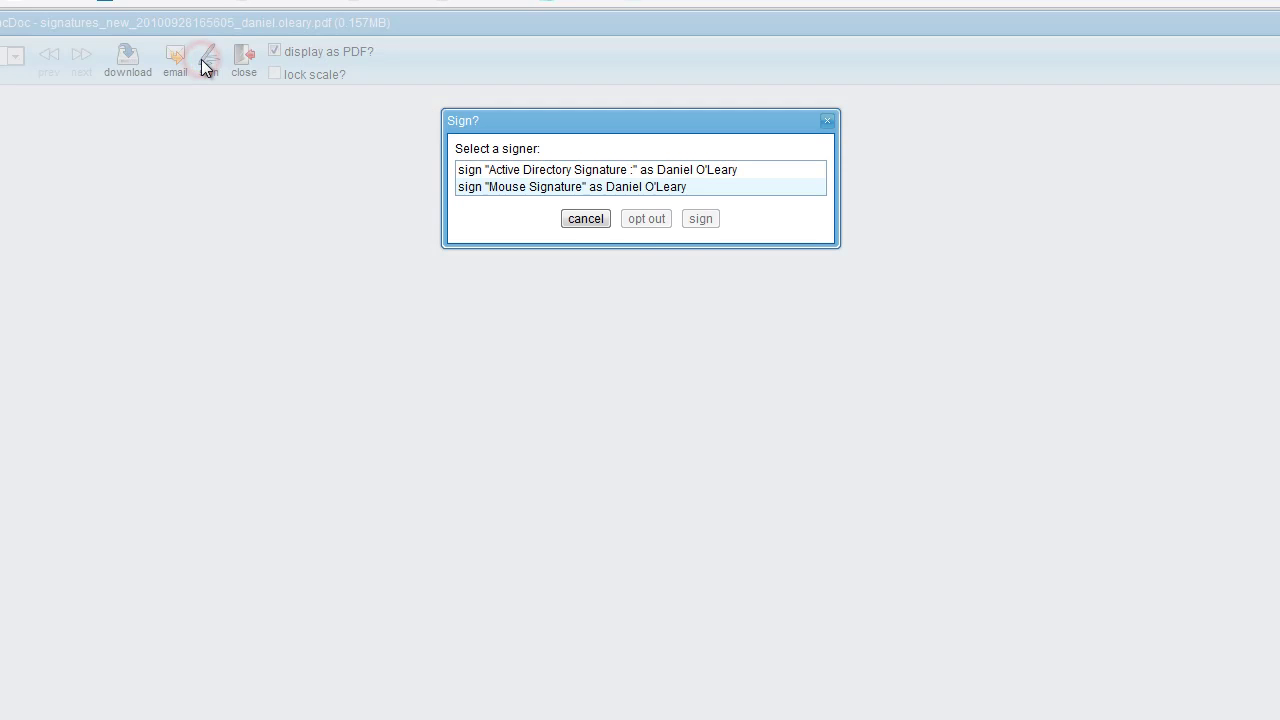
left_click(612, 172)
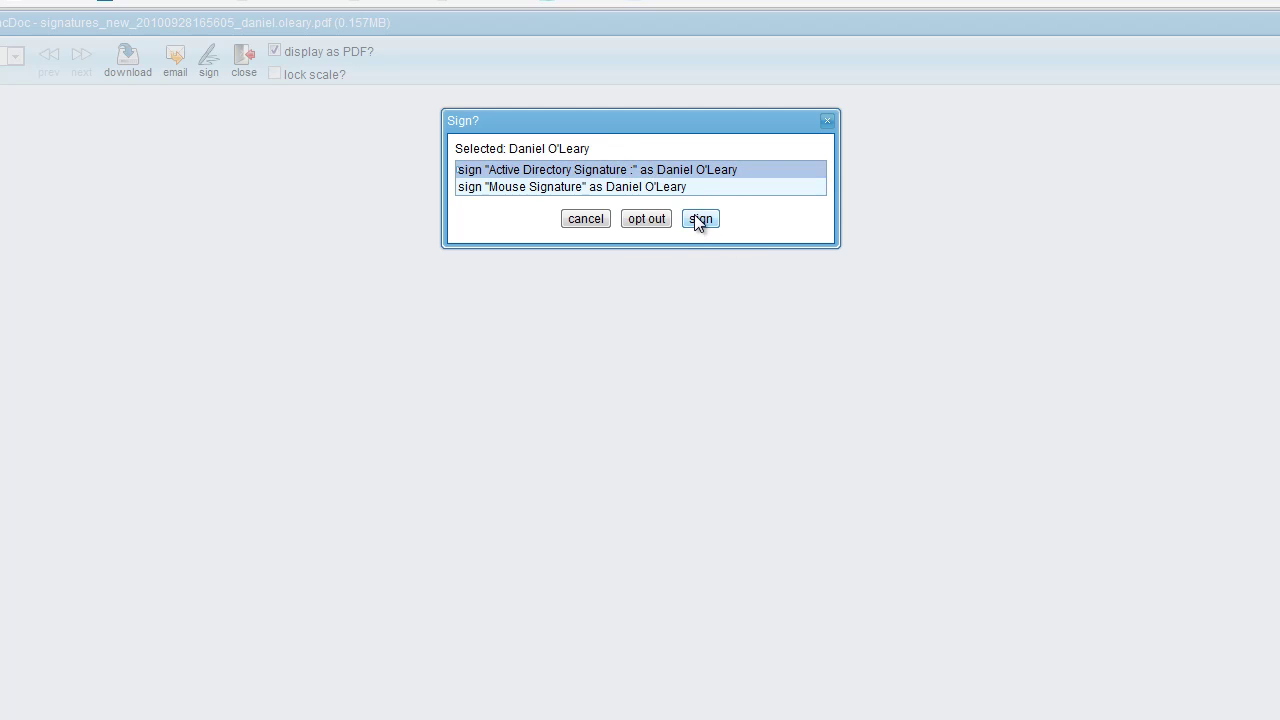
left_click(697, 218)
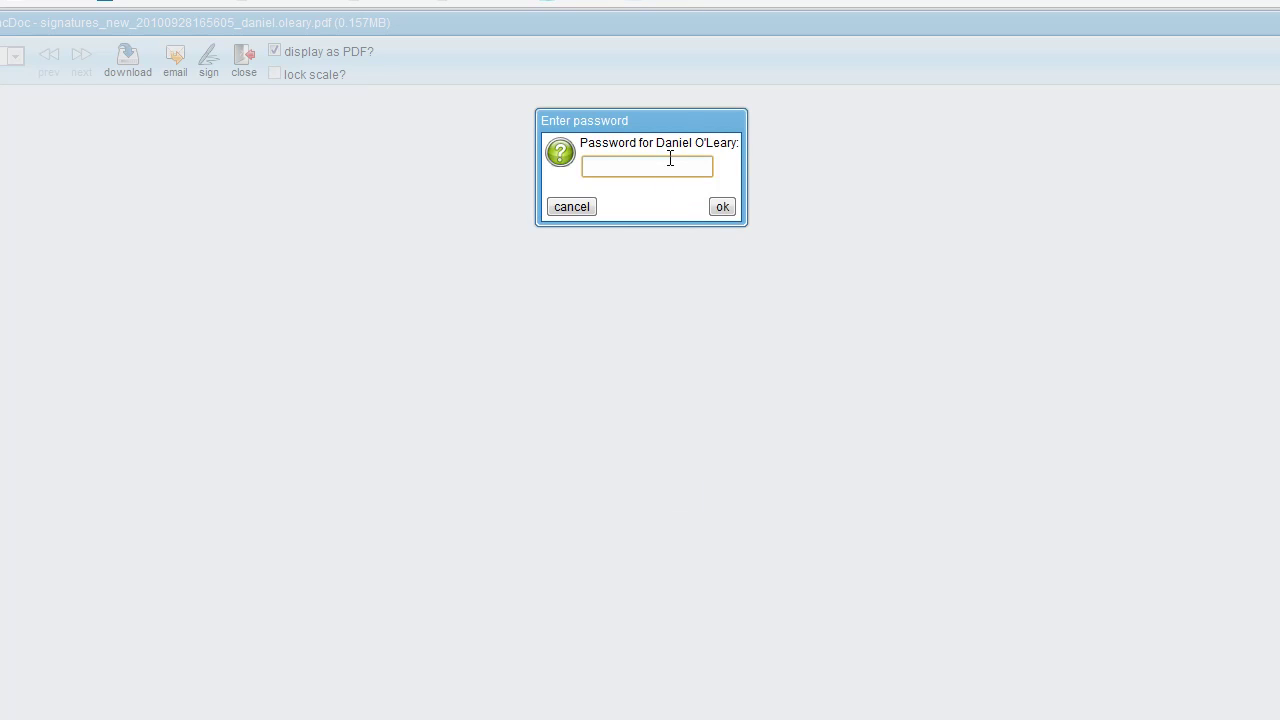
type("•••••••")
left_click(723, 206)
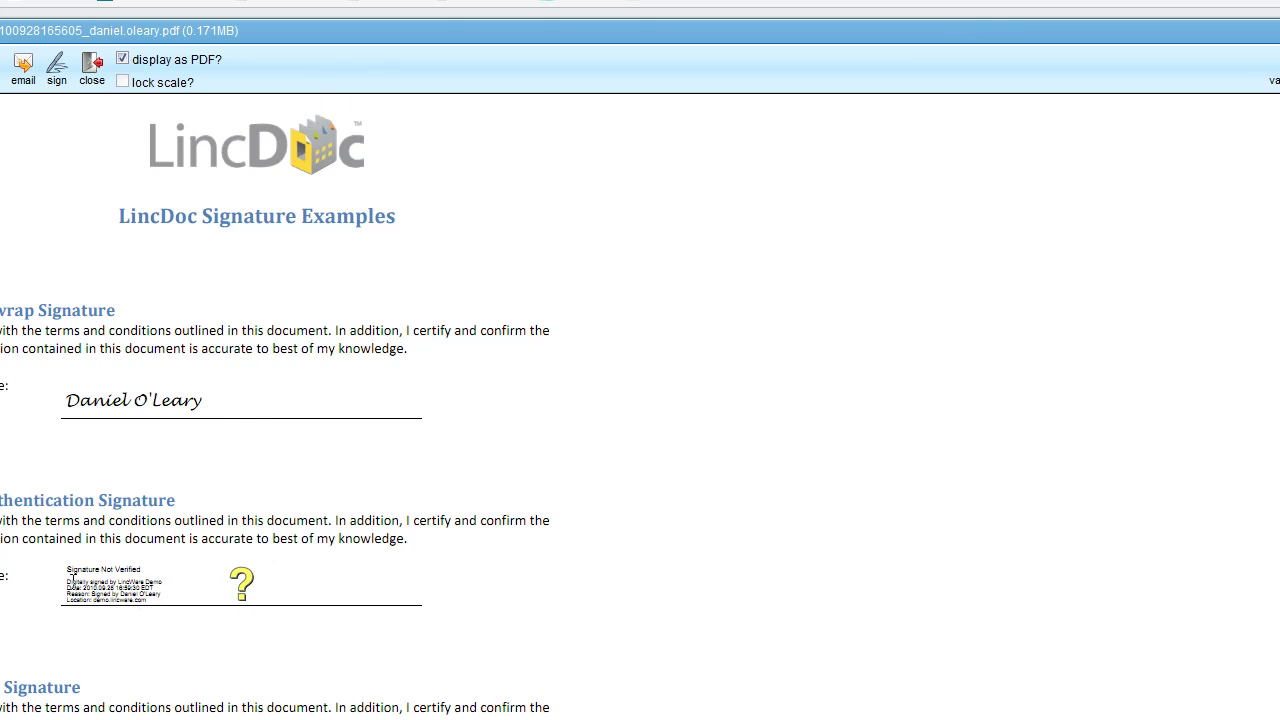
- Choose the Mouse Signature signer, draw a first name and surname in the Signature Pad, and accept it
left_click(55, 68)
left_click(681, 171)
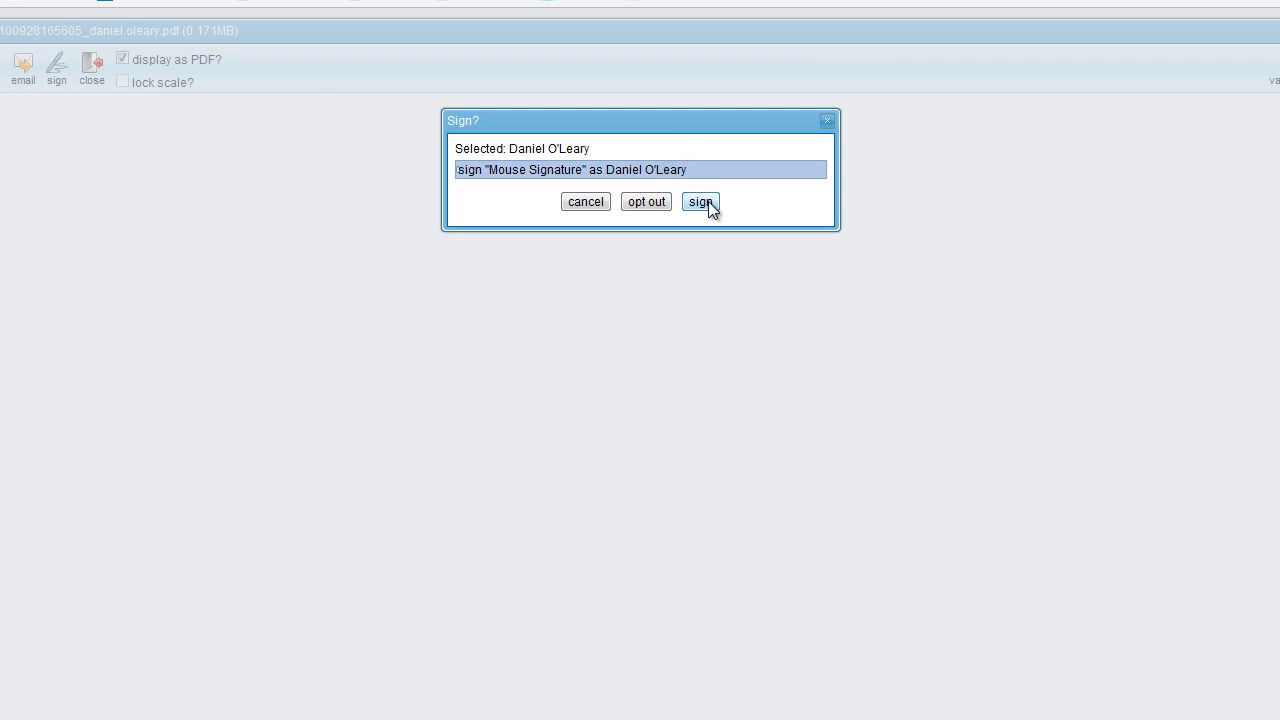
left_click(709, 202)
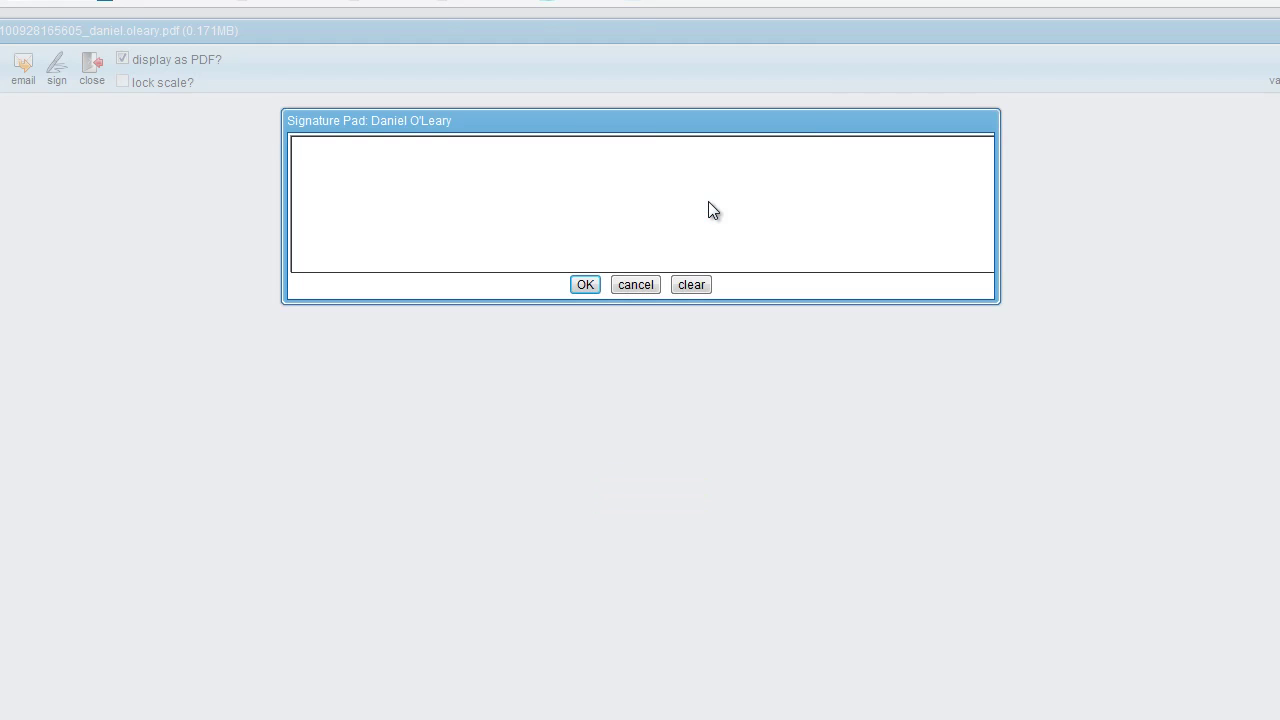
left_click_drag(336, 160, 352, 237)
mouse_move(446, 189)
left_mouse_down()
mouse_move(459, 235)
mouse_move(565, 205)
mouse_move(578, 170)
left_mouse_up()
mouse_move(646, 186)
left_mouse_down()
mouse_move(643, 200)
mouse_move(724, 296)
left_mouse_up()
mouse_move(730, 230)
left_mouse_down()
mouse_move(846, 240)
mouse_move(815, 269)
mouse_move(771, 251)
mouse_move(903, 224)
left_mouse_up()
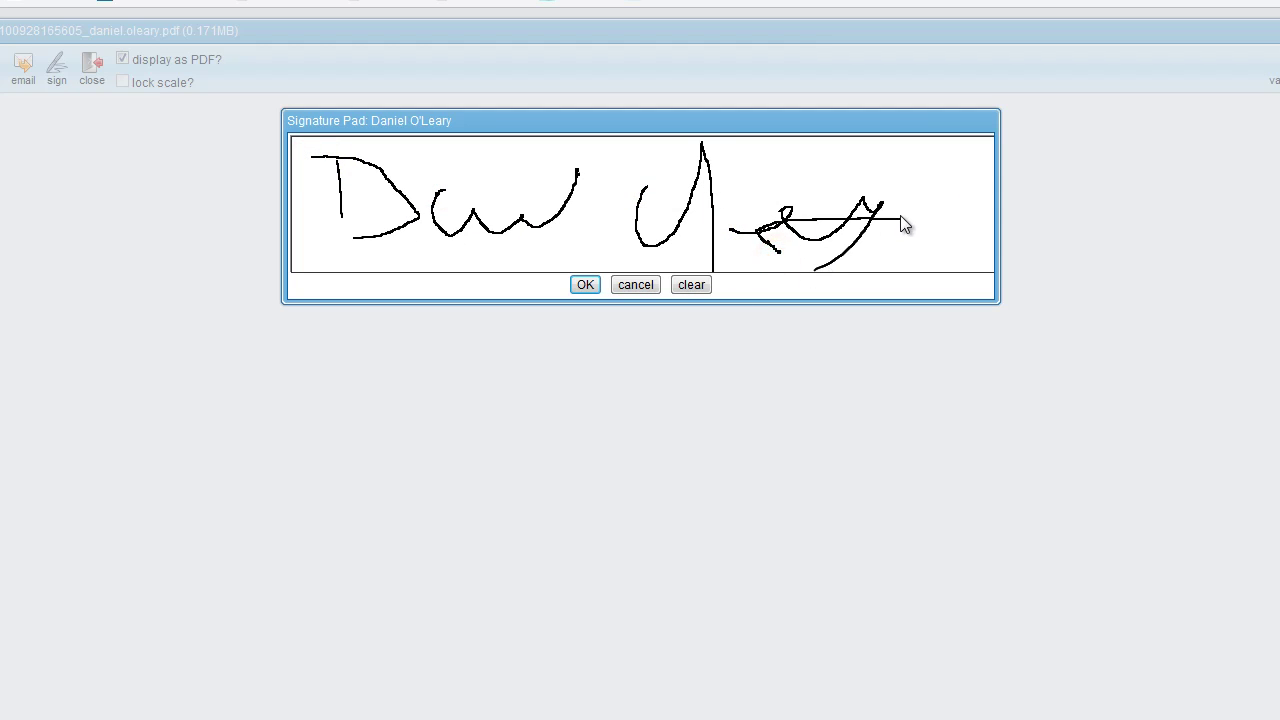
left_click(586, 286)
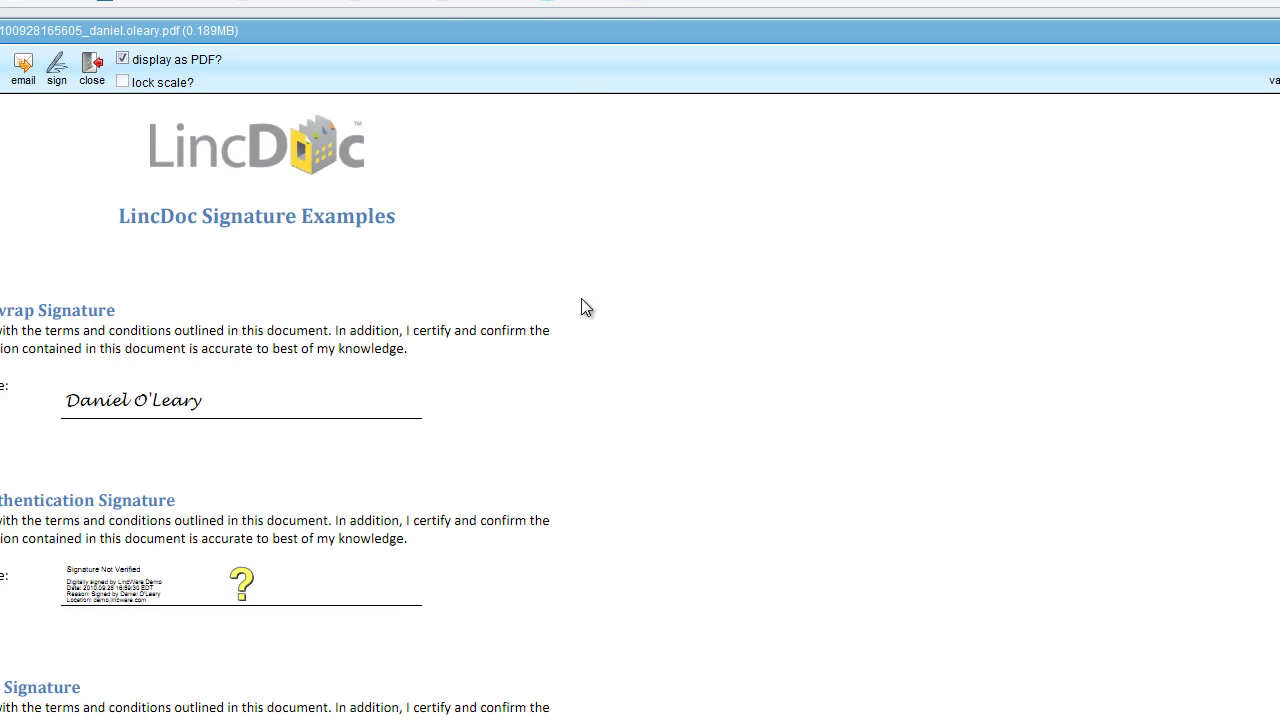
- Scroll the signed PDF in Adobe Reader to check its signatures-valid status
scroll(394, 449, "down", 3)
scroll(394, 449, "up", 3)
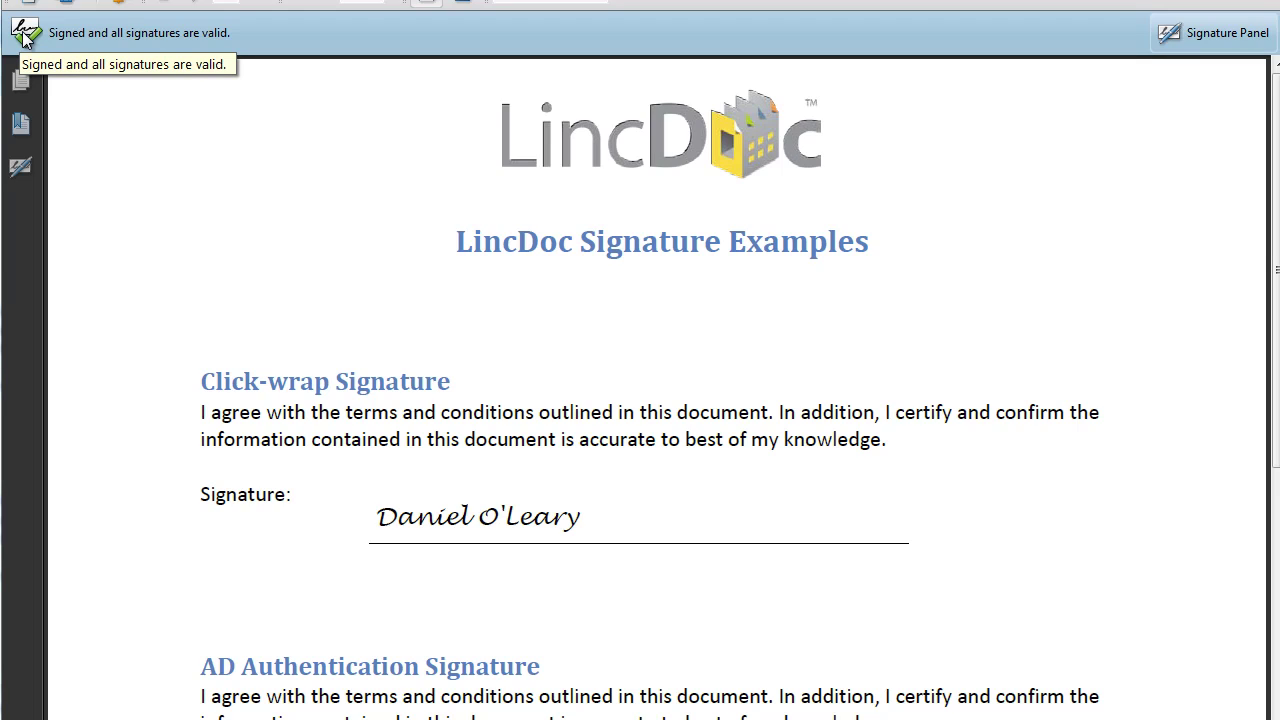
- Clear a stray text selection in the PDF's title area
left_click_drag(517, 272, 508, 273)
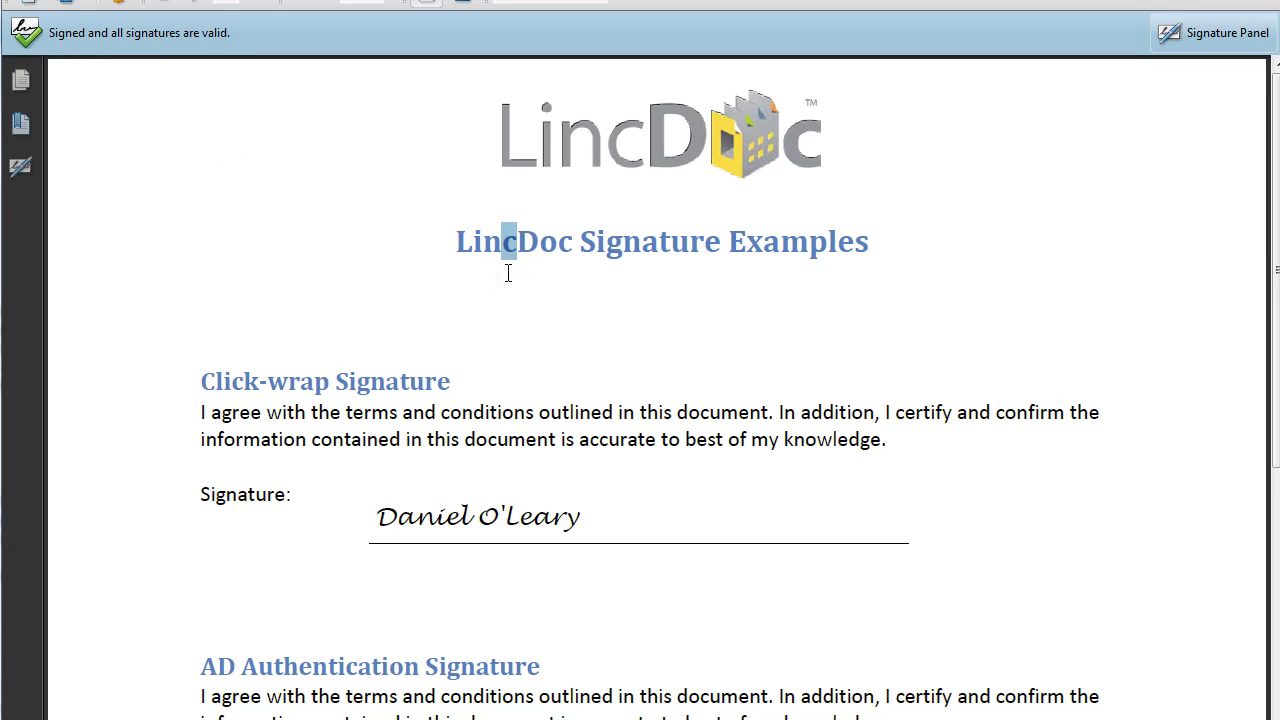
left_click(507, 273)
- Open and close the Signatures pane, then scroll down through the PDF's signature fields
left_click(1224, 34)
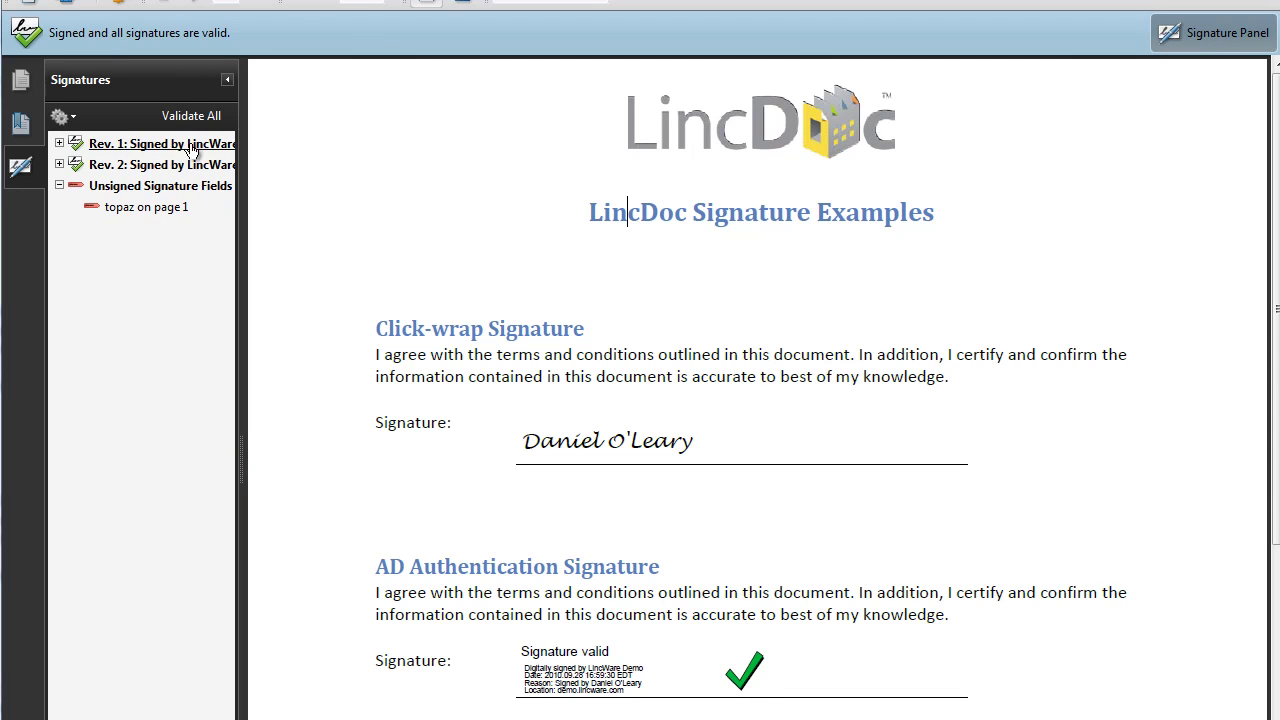
left_click(228, 82)
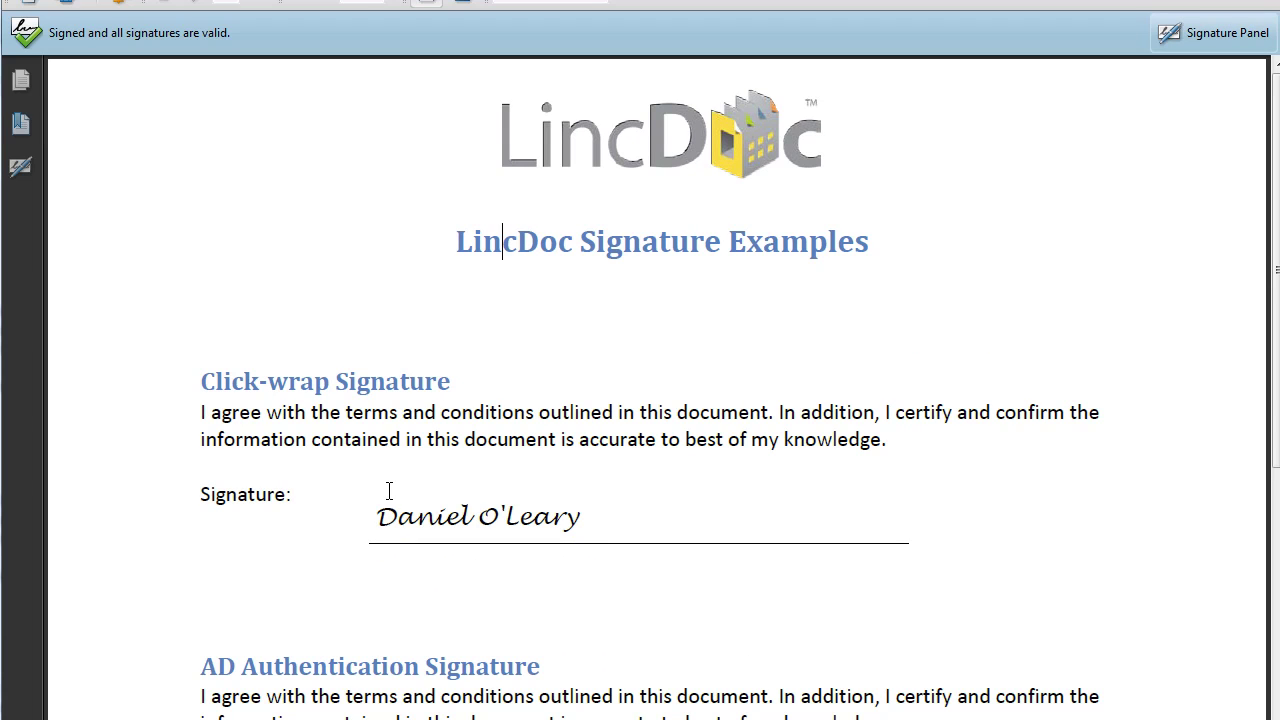
scroll(389, 491, "down", 3)
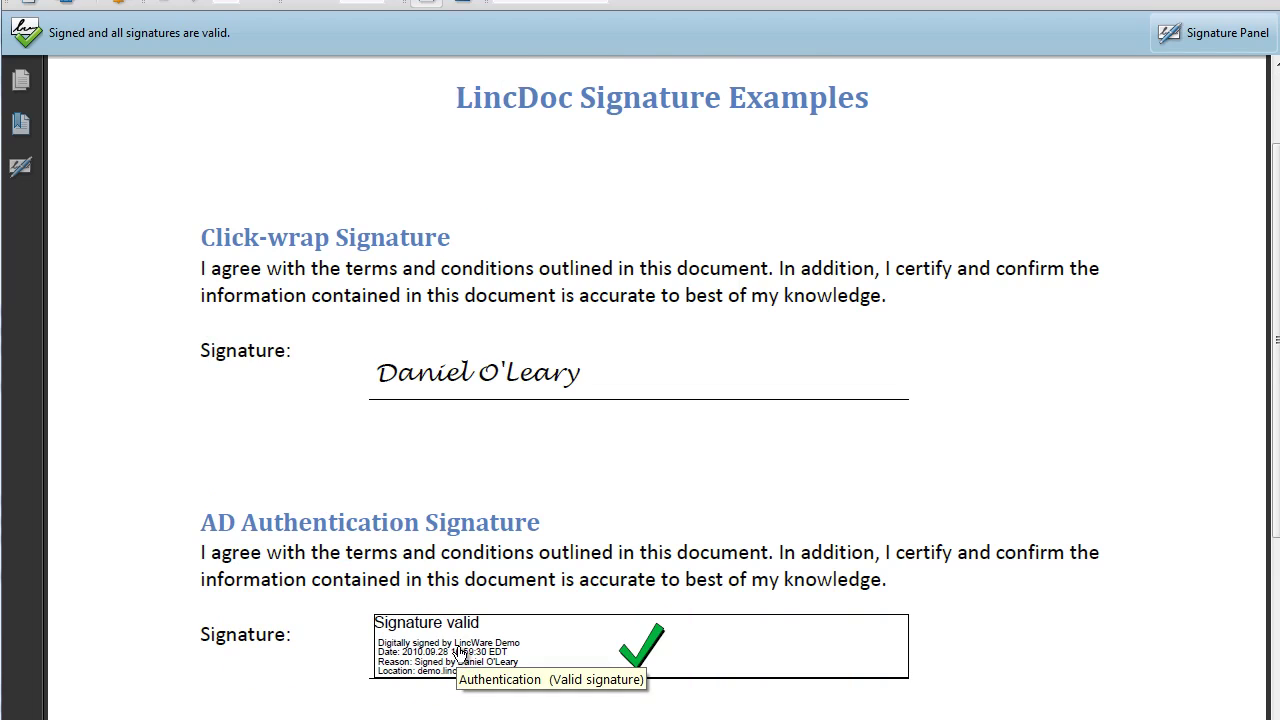
scroll(460, 652, "down", 1)
scroll(449, 629, "down", 1)
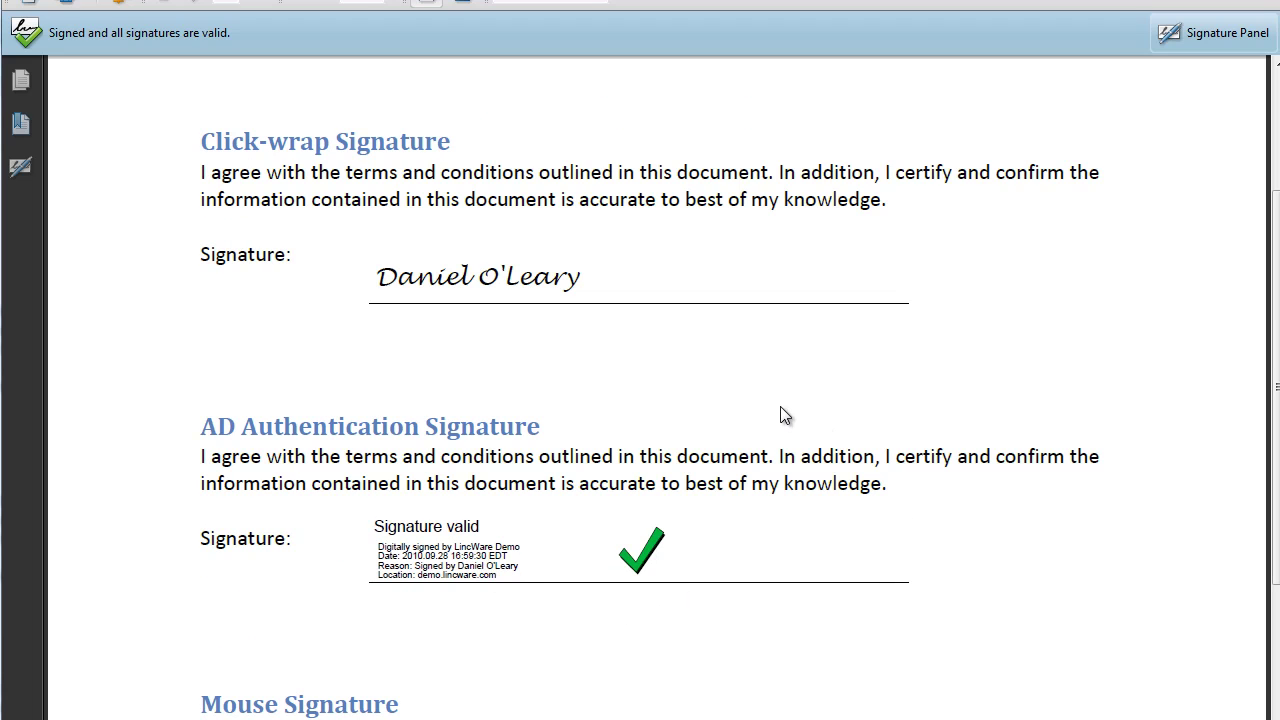
scroll(675, 400, "down", 5)
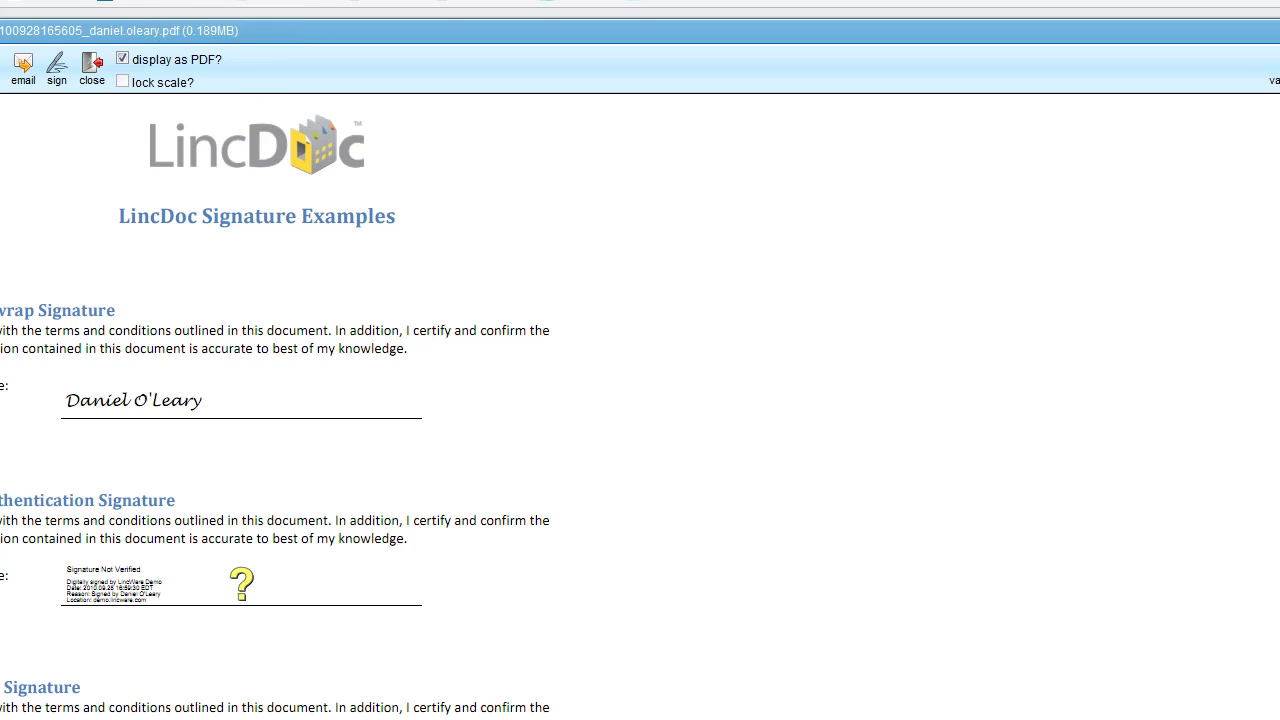
- Switch to the browser tab showing the LincWare homepage
left_click(155, 2)
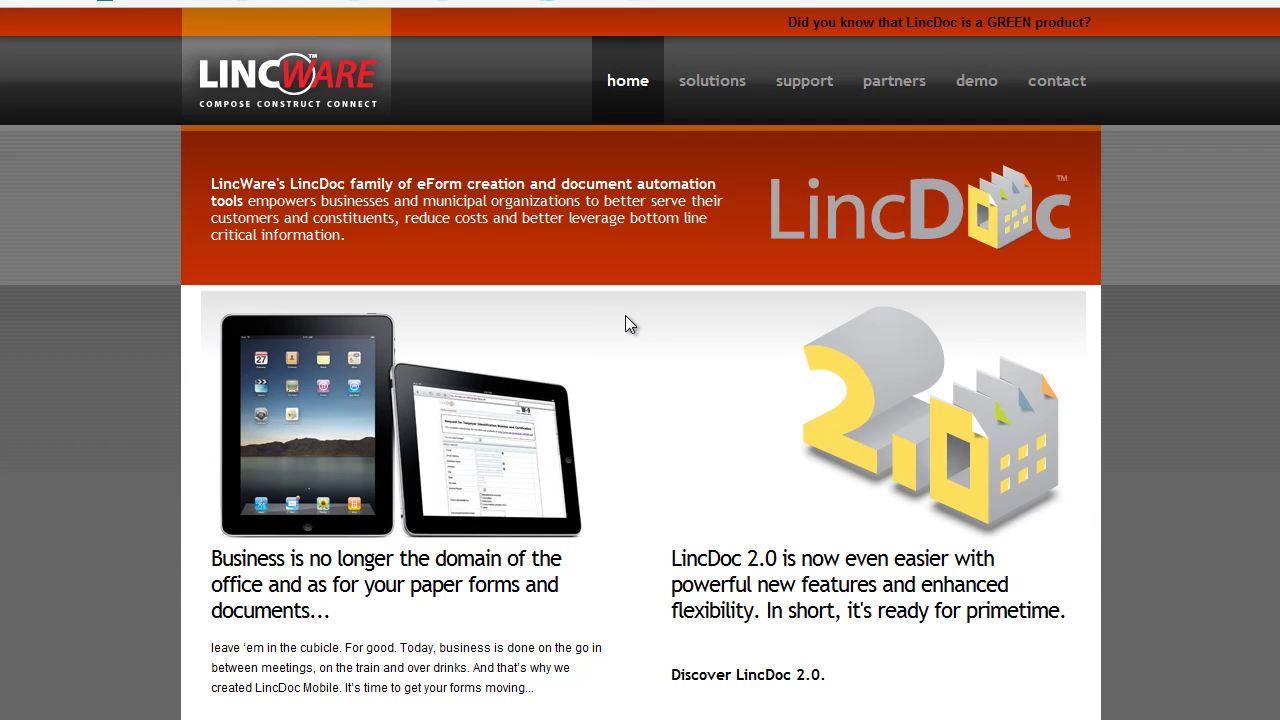